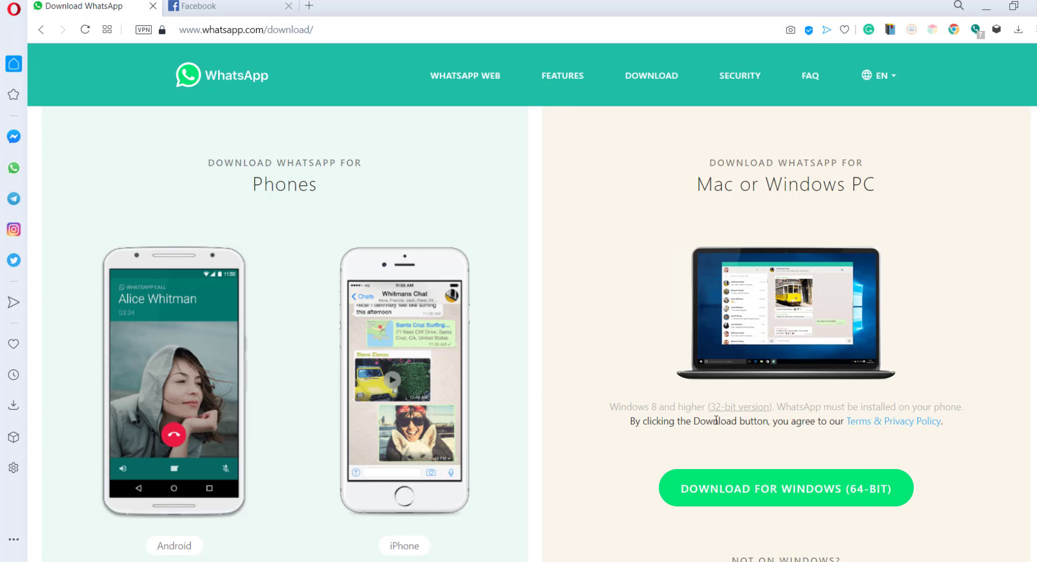
Download the 64-bit Windows installer of WhatsApp from the download page
{"action": "scroll", "coordinate": [532, 335], "scroll_direction": "down", "scroll_amount": 5}
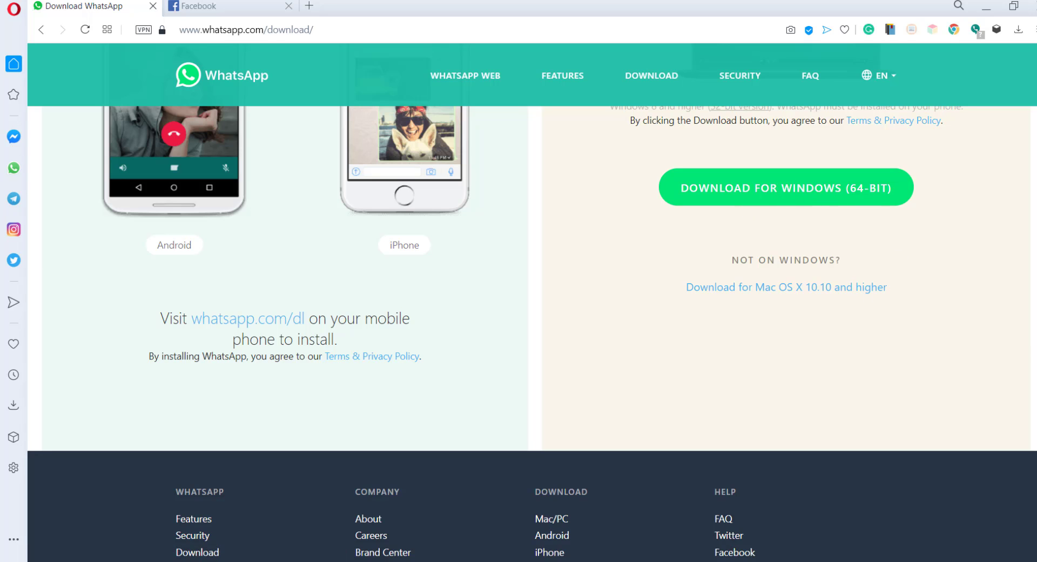
{"action": "scroll", "coordinate": [972, 322], "scroll_direction": "up", "scroll_amount": 4}
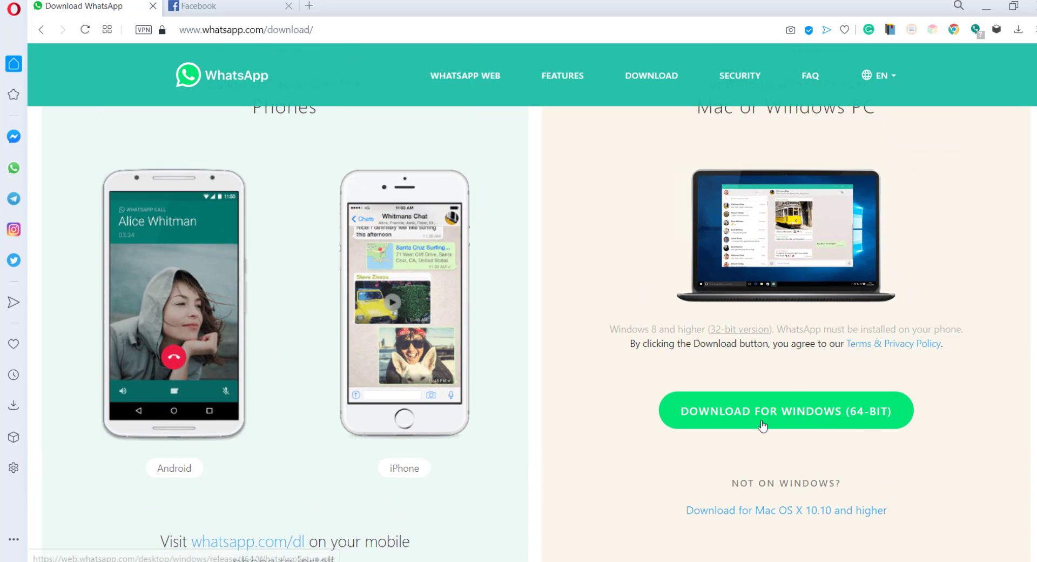
{"action": "left_click", "coordinate": [817, 416]}
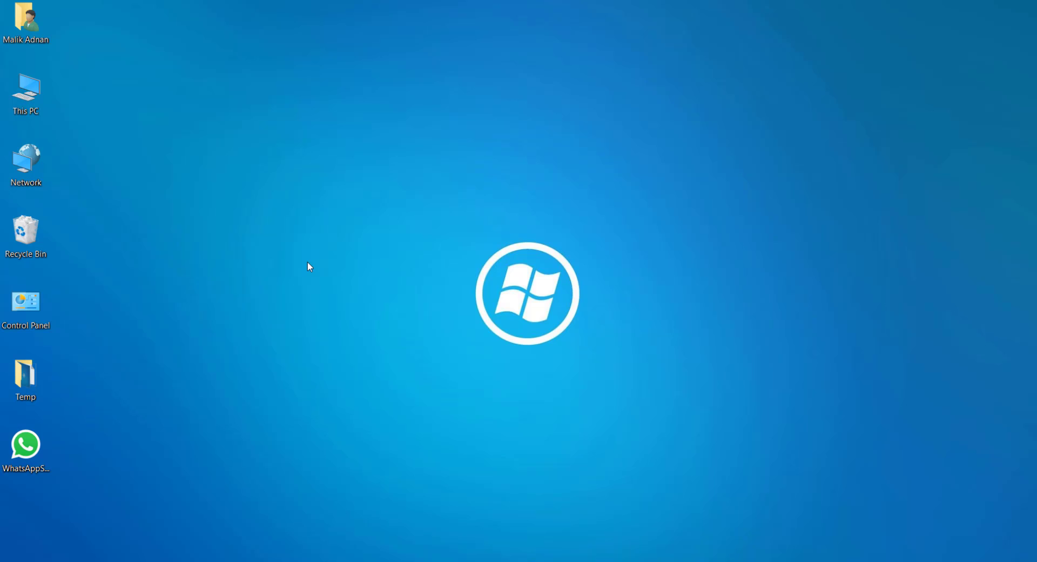
Move the WhatsApp setup file to an empty area of the desktop and run it to install the application
{"action": "left_click_drag", "start_coordinate": [31, 455], "coordinate": [292, 177]}
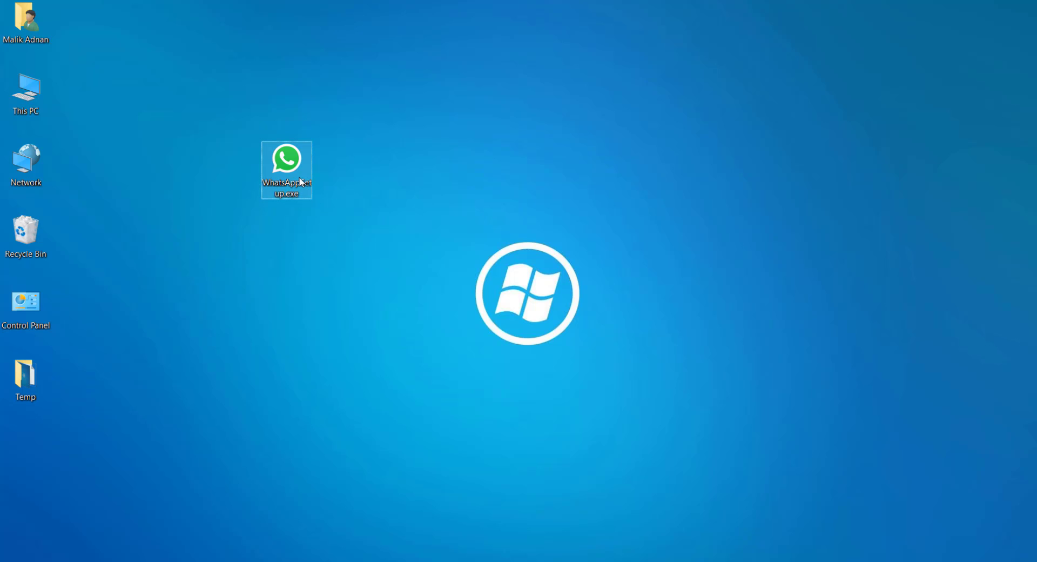
{"action": "right_click", "coordinate": [290, 162]}
{"action": "left_click", "coordinate": [326, 173]}
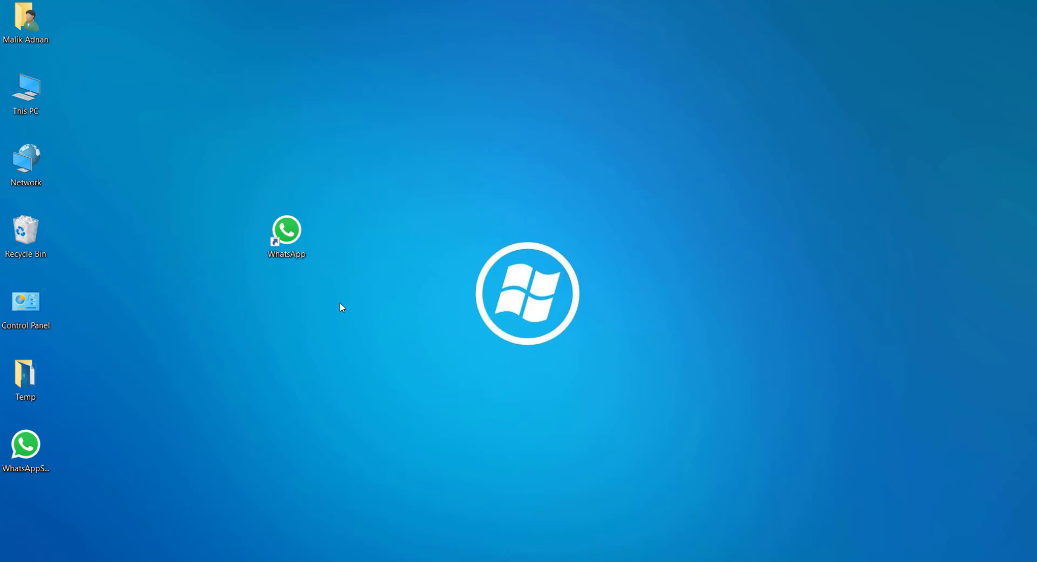
Open WhatsApp from its desktop shortcut and highlight the Menu, Settings and WhatsApp Web wording in the linking instructions
{"action": "right_click", "coordinate": [284, 239]}
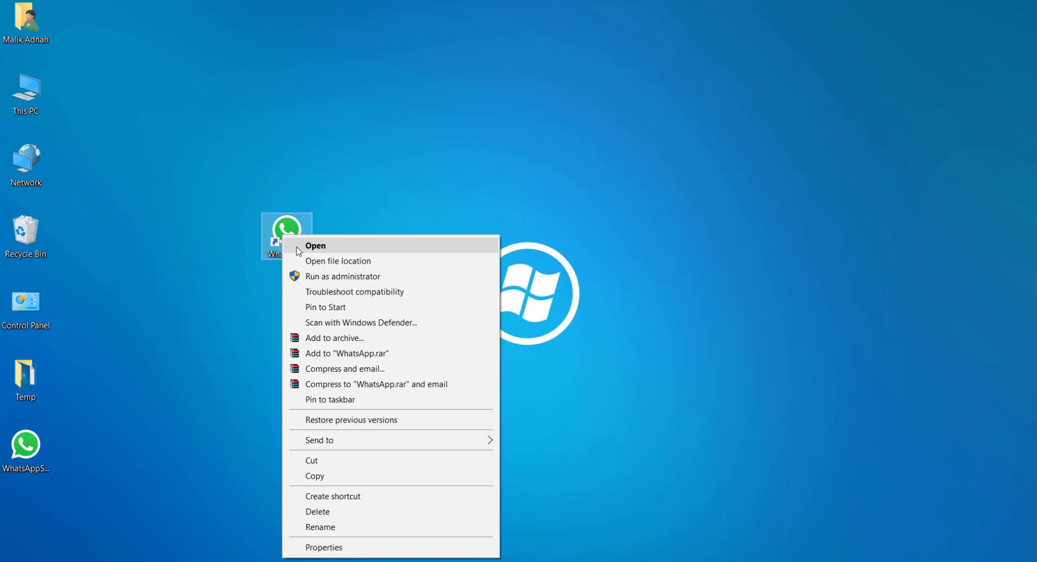
{"action": "left_click", "coordinate": [324, 246]}
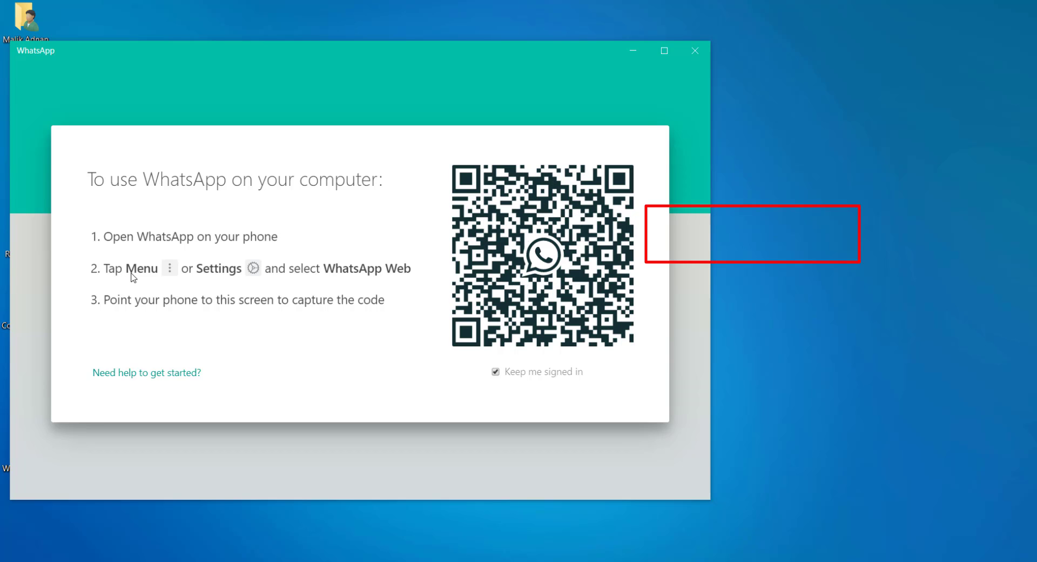
{"action": "left_click_drag", "start_coordinate": [124, 270], "coordinate": [241, 271]}
{"action": "left_click_drag", "start_coordinate": [327, 270], "coordinate": [450, 273]}
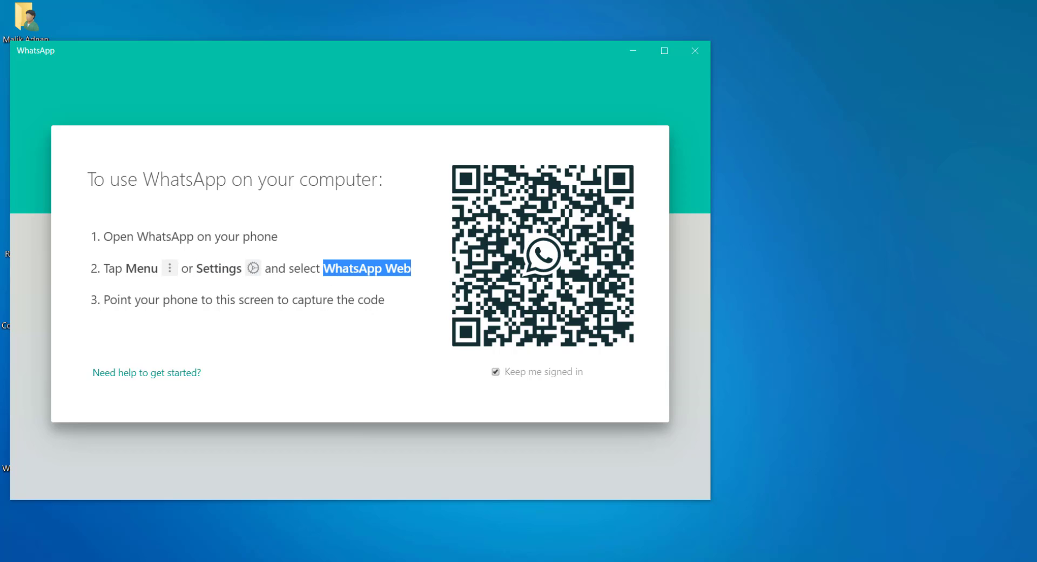
Bring up the phone emulator and link its WhatsApp to the desktop app with the WhatsApp Web QR code scanner
{"action": "key", "text": "alt+Tab"}
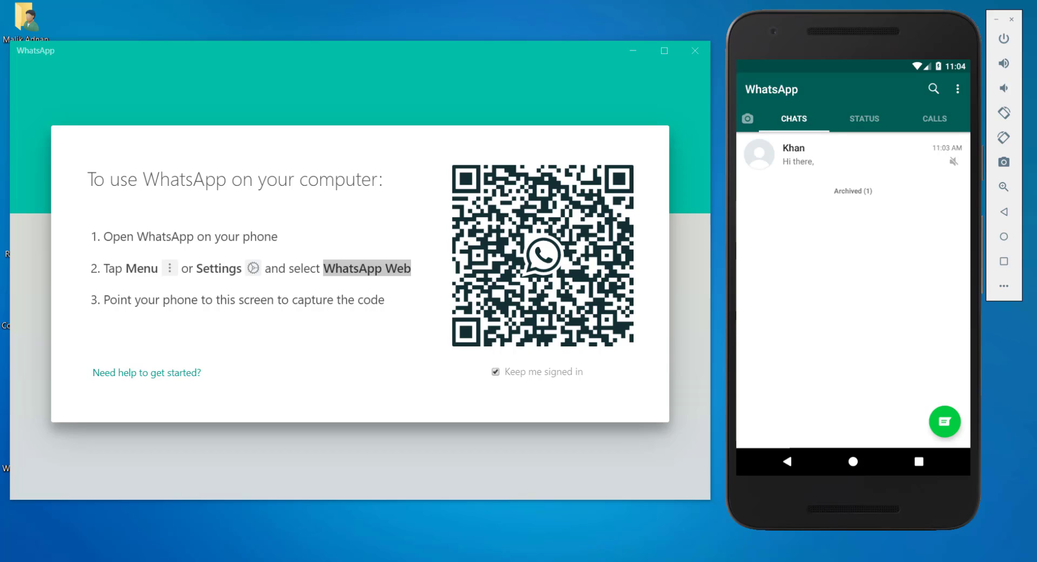
{"action": "left_click", "coordinate": [594, 88]}
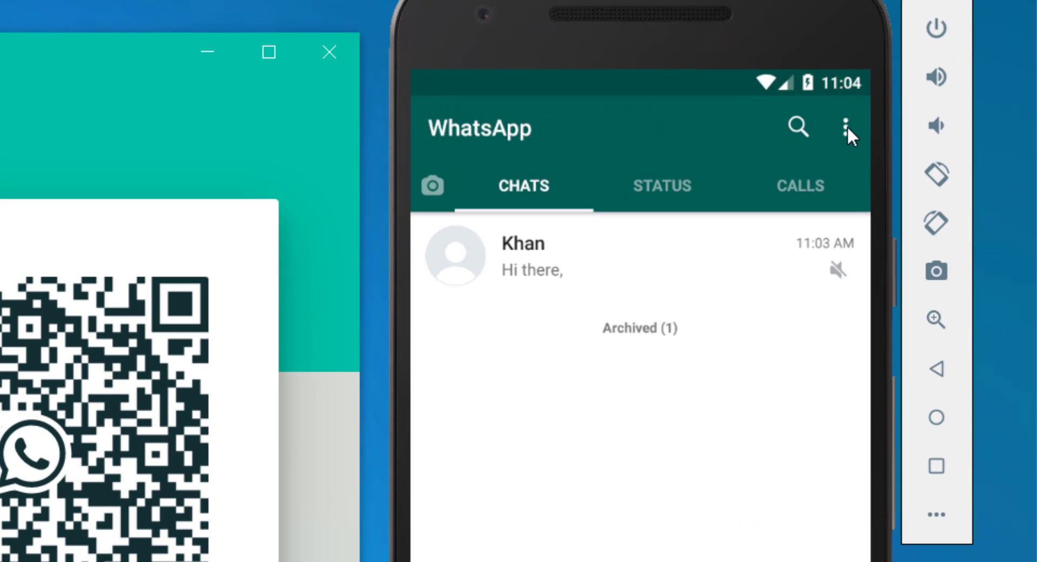
{"action": "left_click", "coordinate": [846, 127]}
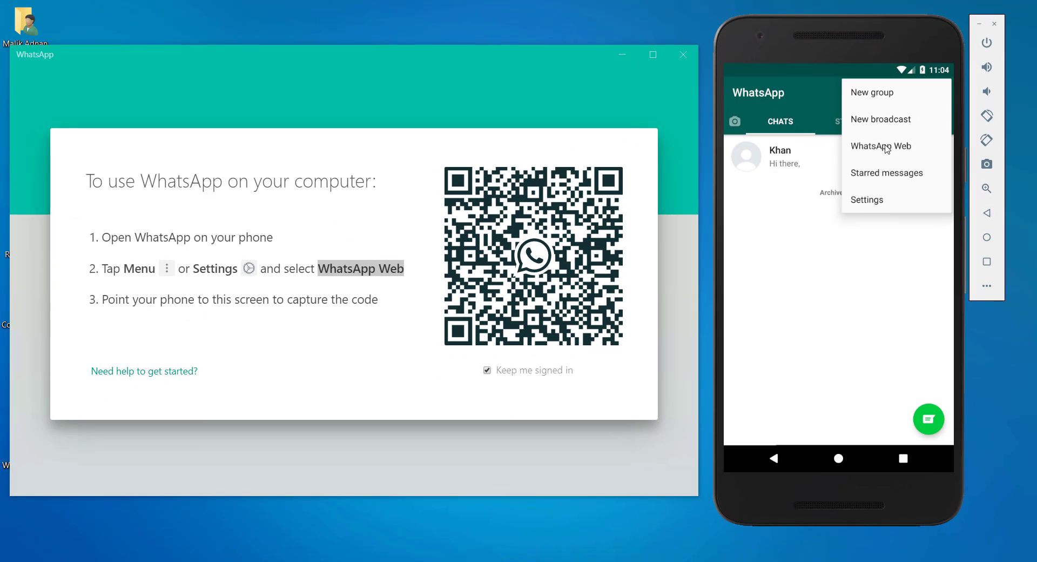
{"action": "left_click", "coordinate": [757, 229]}
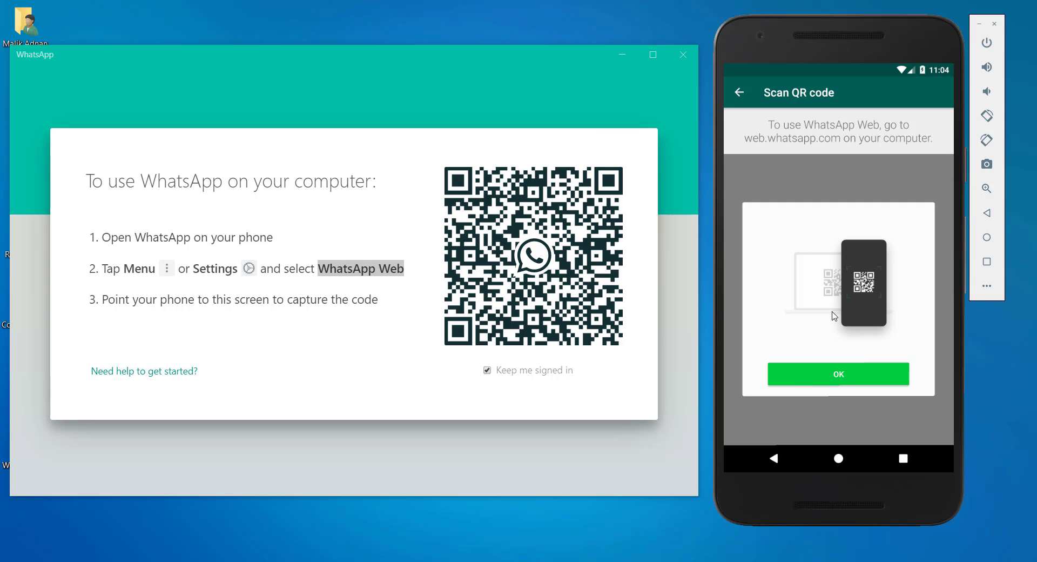
{"action": "left_click", "coordinate": [835, 374]}
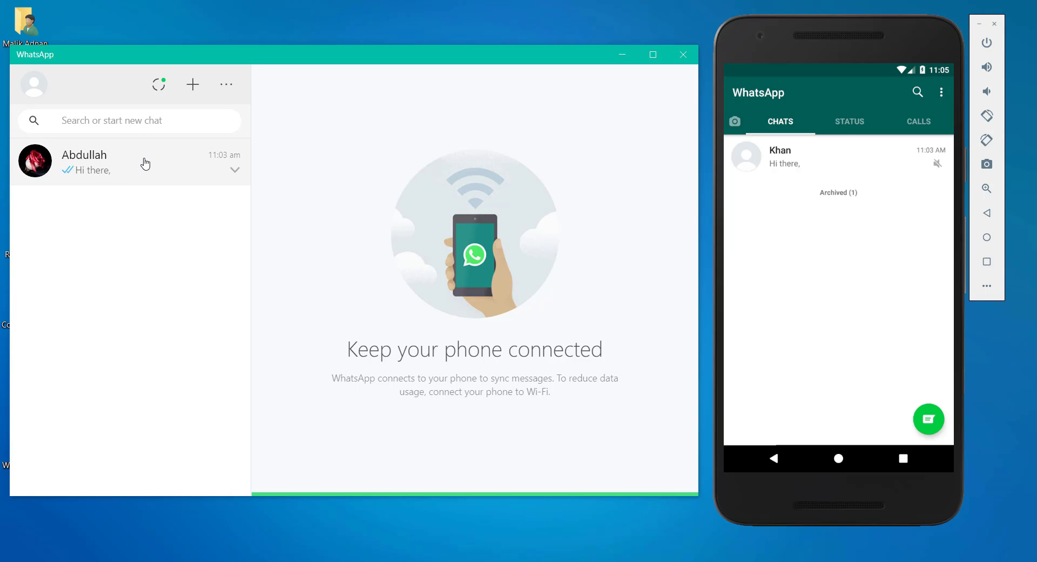
Send the message "Hello" in the desktop app's only listed chat and open the received message on the phone
{"action": "left_click", "coordinate": [130, 174]}
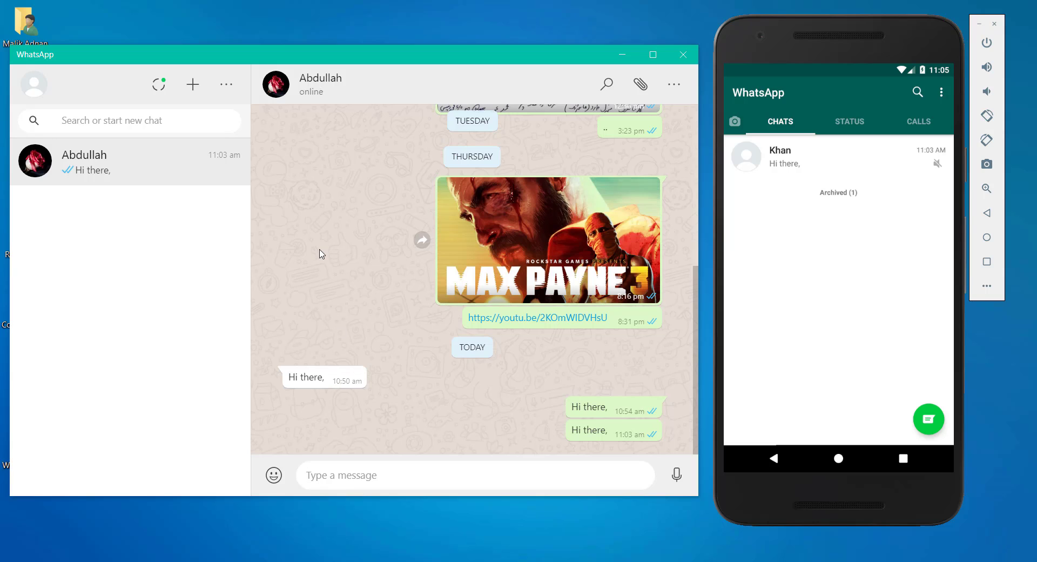
{"action": "type", "text": "Hello"}
{"action": "key", "text": "Return"}
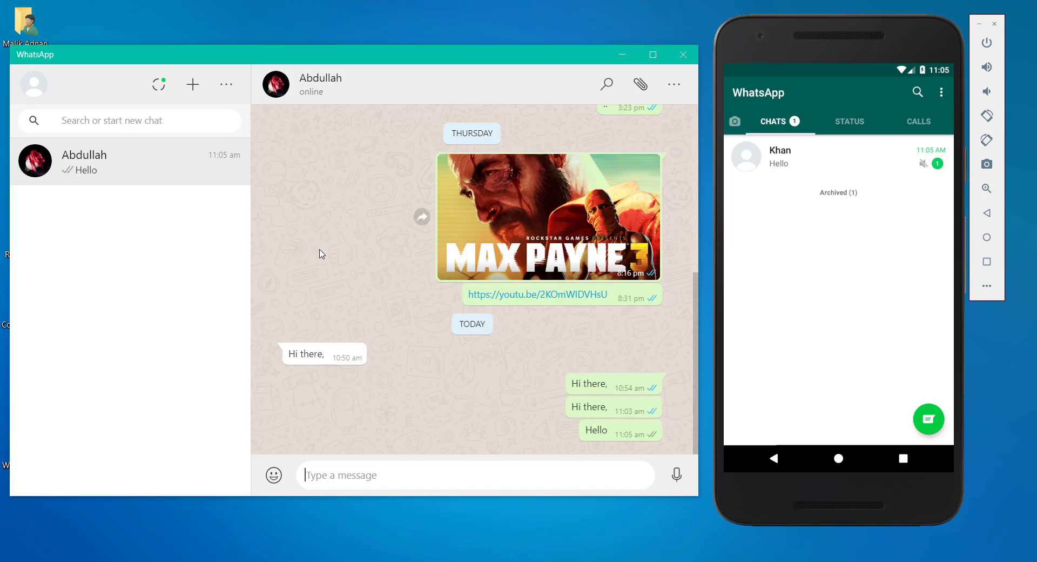
{"action": "left_click", "coordinate": [788, 164]}
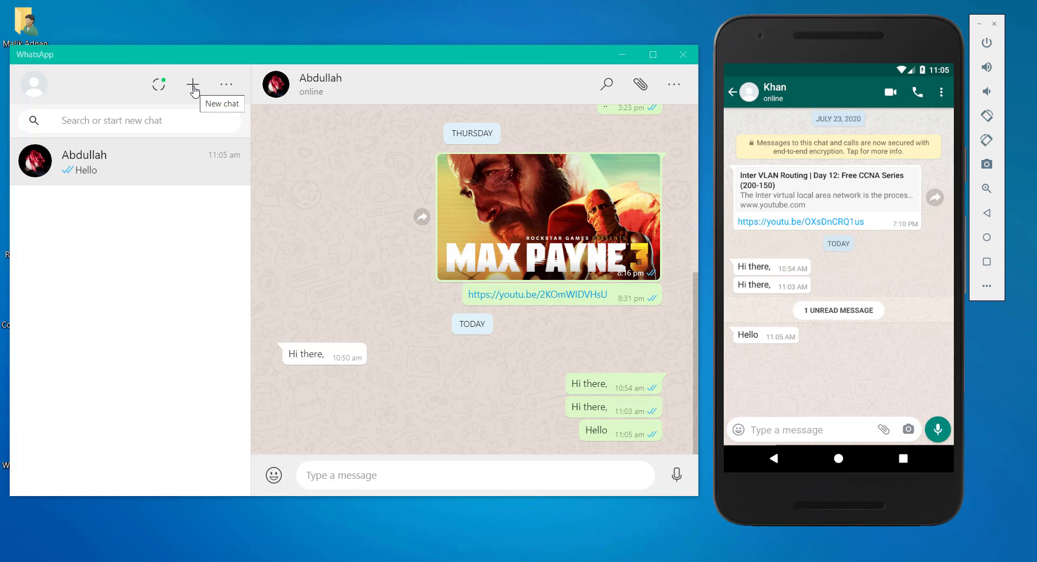
Open the settings of the WhatsApp desktop app
{"action": "left_click", "coordinate": [224, 88]}
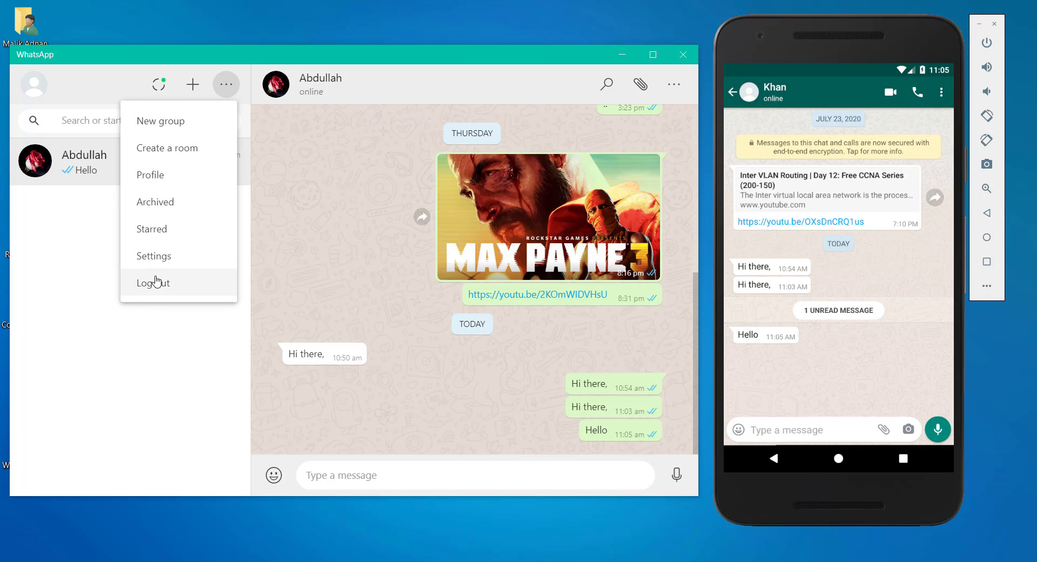
{"action": "left_click", "coordinate": [161, 258]}
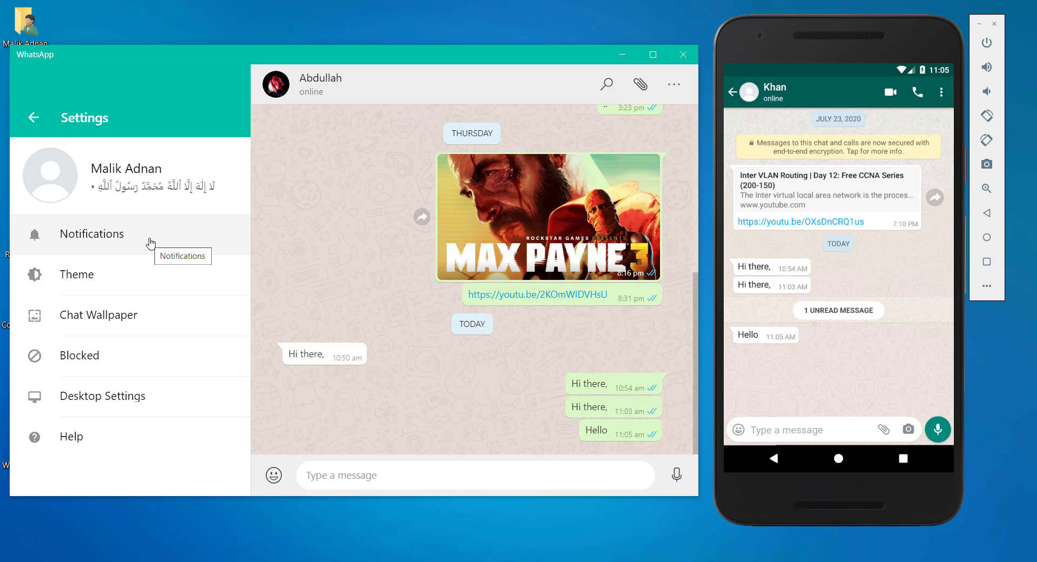
Switch the desktop app's theme to Dark and back to Light
{"action": "left_click", "coordinate": [77, 278]}
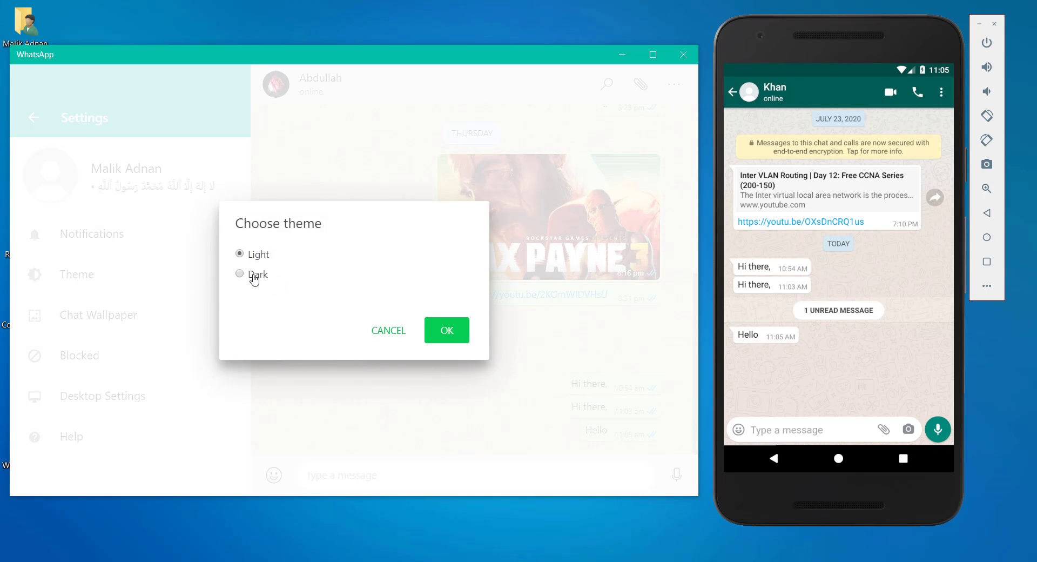
{"action": "left_click", "coordinate": [439, 330]}
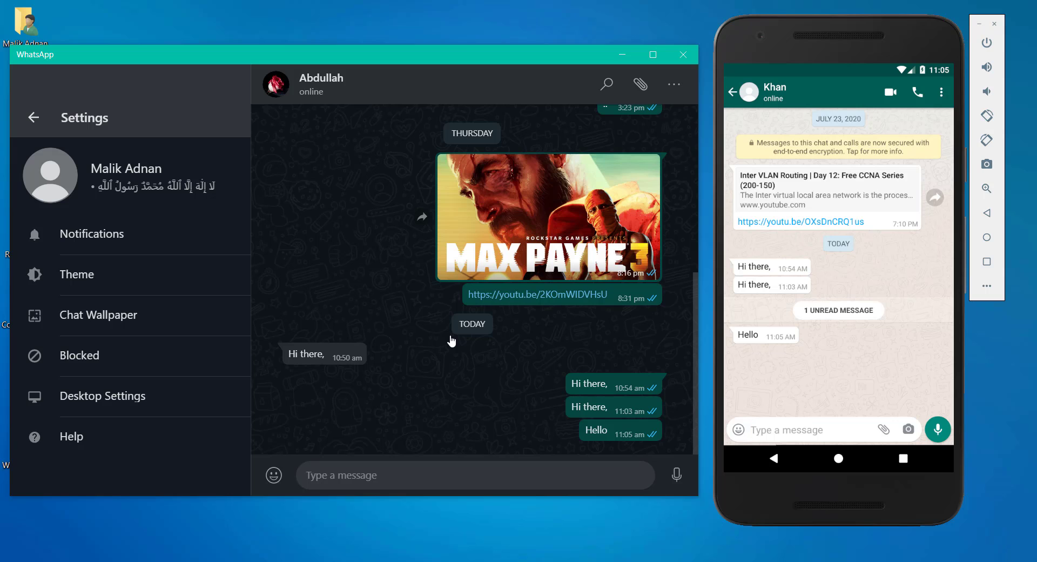
{"action": "left_click", "coordinate": [114, 297]}
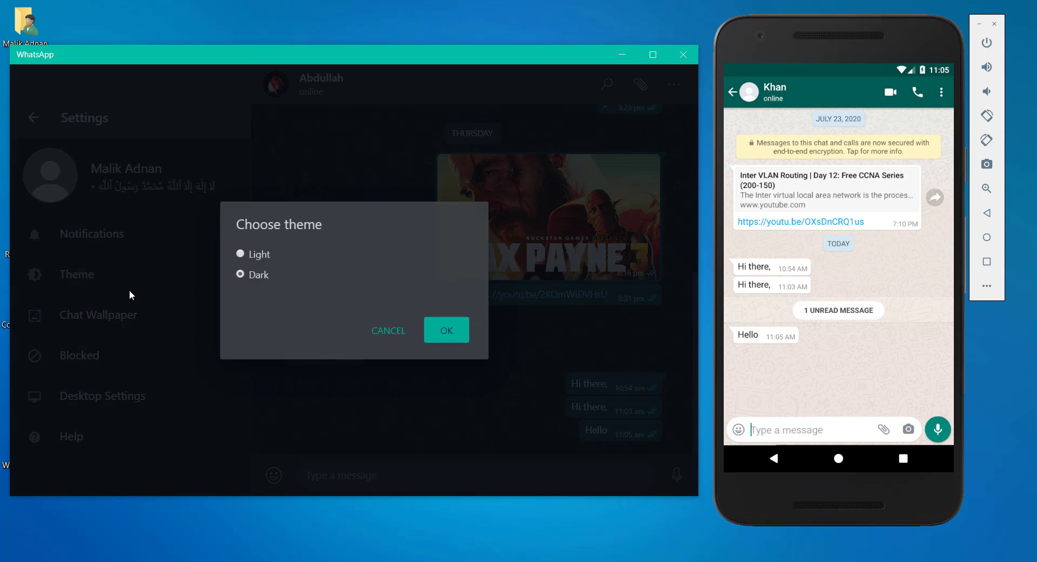
{"action": "left_click", "coordinate": [447, 330]}
Try several pink and green chat wallpaper colours, choose the yellow one and return to the settings
{"action": "left_click", "coordinate": [78, 318]}
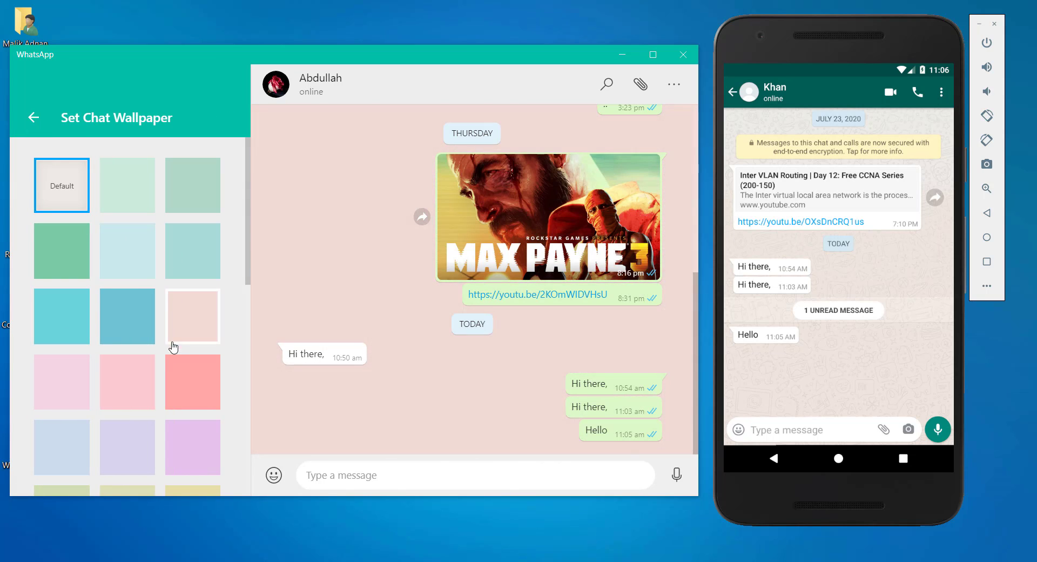
{"action": "left_click", "coordinate": [175, 379]}
{"action": "left_click", "coordinate": [113, 382]}
{"action": "left_click", "coordinate": [44, 377]}
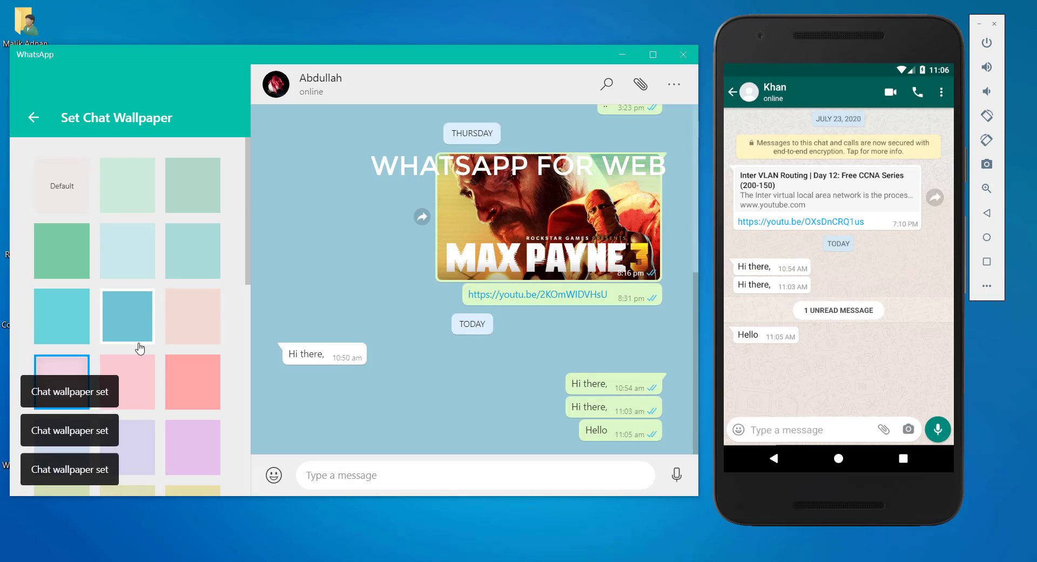
{"action": "scroll", "coordinate": [146, 348], "scroll_direction": "down", "scroll_amount": 8}
{"action": "left_click", "coordinate": [187, 377]}
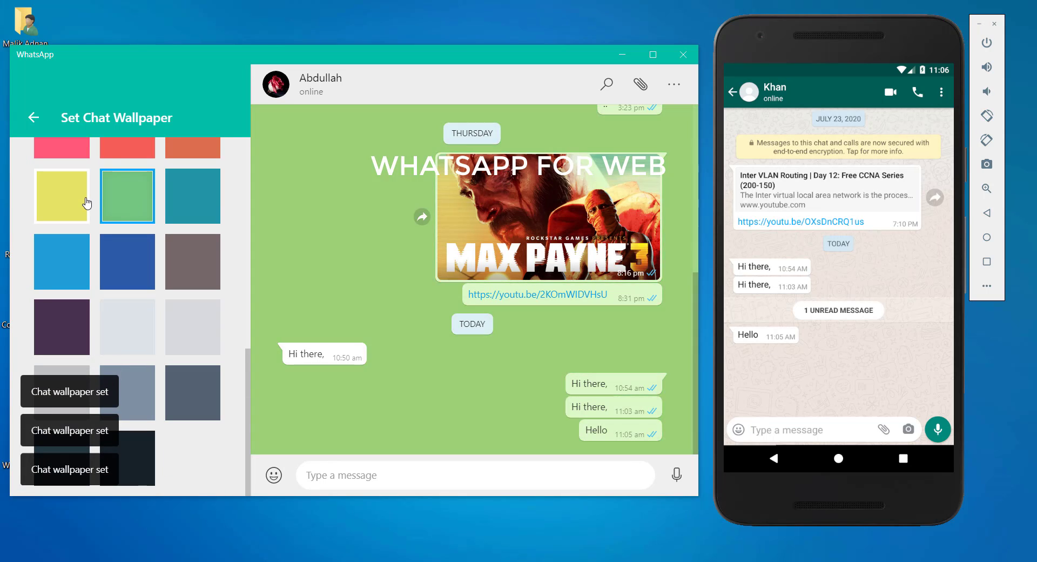
{"action": "left_click", "coordinate": [84, 201]}
{"action": "left_click", "coordinate": [34, 118]}
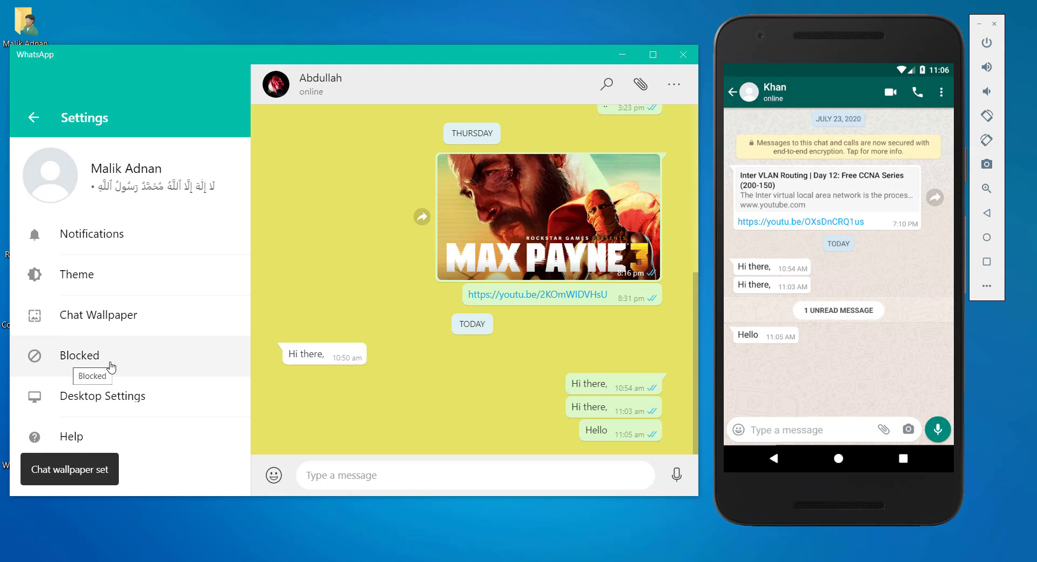
Review the start-at-login option in Desktop Settings and the Notifications options, including turning off alerts and sounds for a period
{"action": "left_click", "coordinate": [101, 398]}
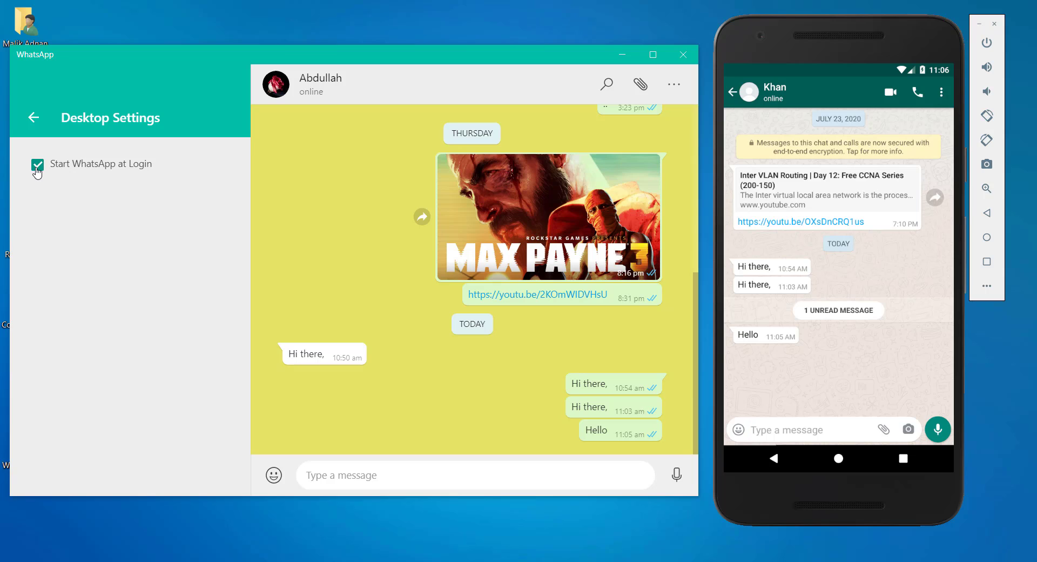
{"action": "left_click", "coordinate": [33, 122]}
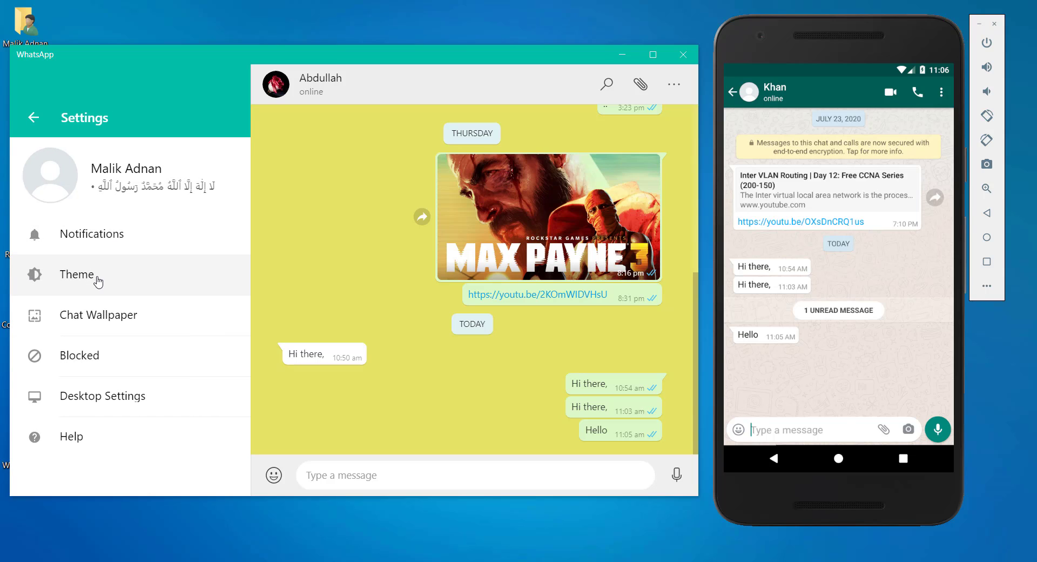
{"action": "left_click", "coordinate": [80, 238]}
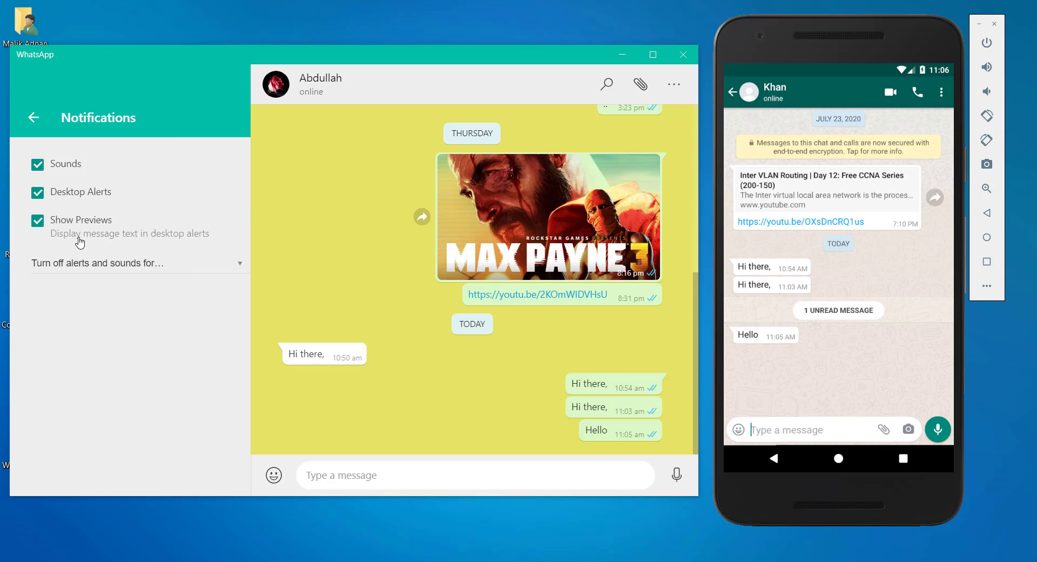
{"action": "left_click", "coordinate": [145, 270]}
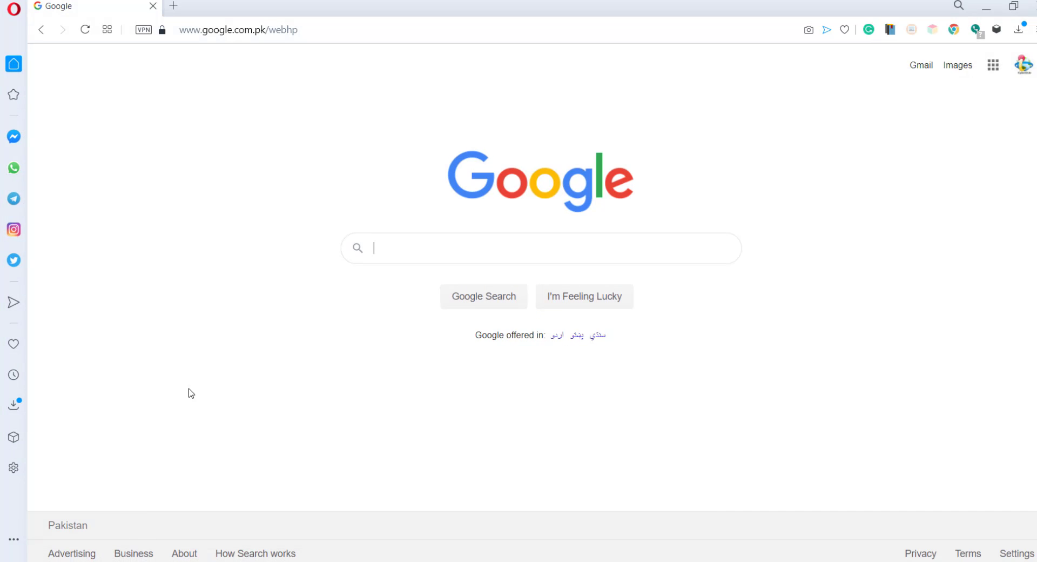
Load web.whatsapp.com in the Opera browser and reduce the maximized browser window to a smaller size
{"action": "left_click", "coordinate": [312, 31]}
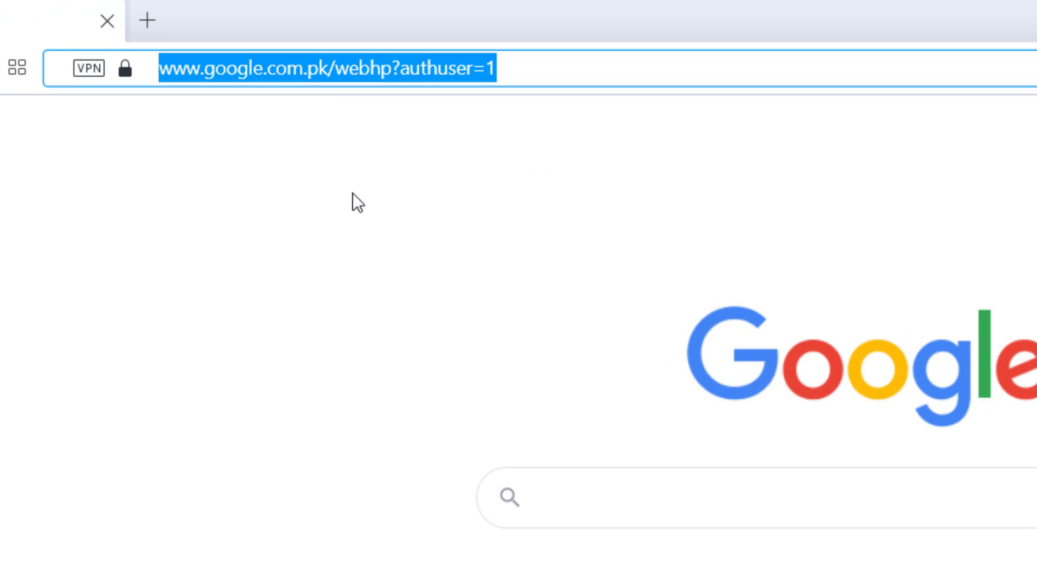
{"action": "type", "text": "web"}
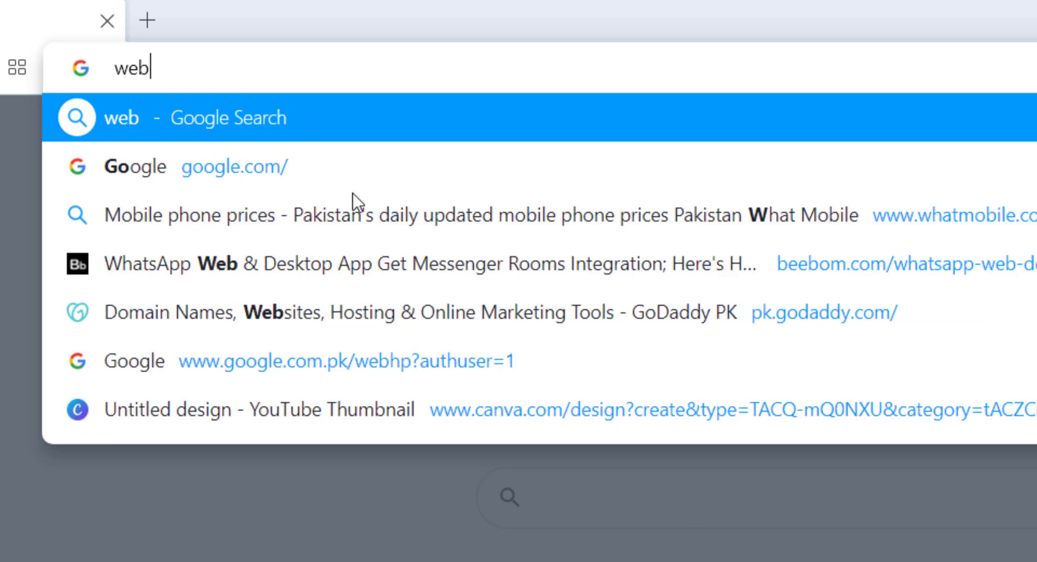
{"action": "type", "text": ".what"}
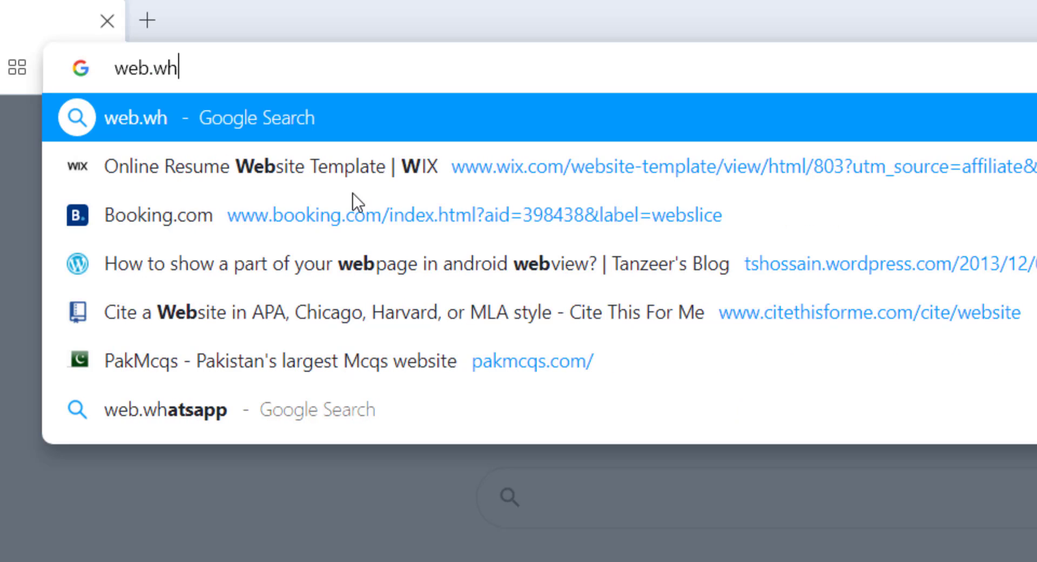
{"action": "type", "text": "sapp.com"}
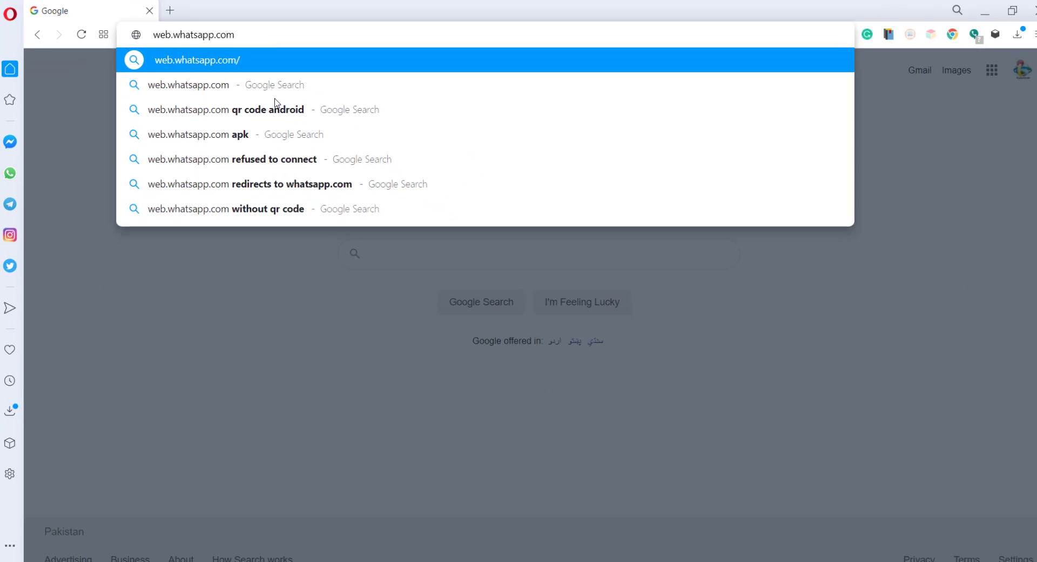
{"action": "key", "text": "Return"}
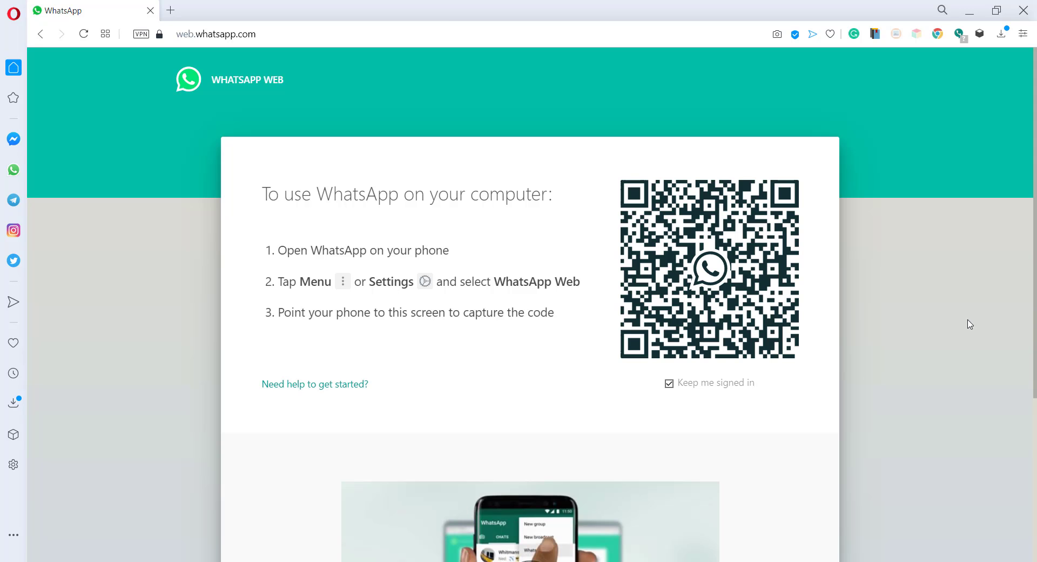
{"action": "left_click", "coordinate": [996, 10]}
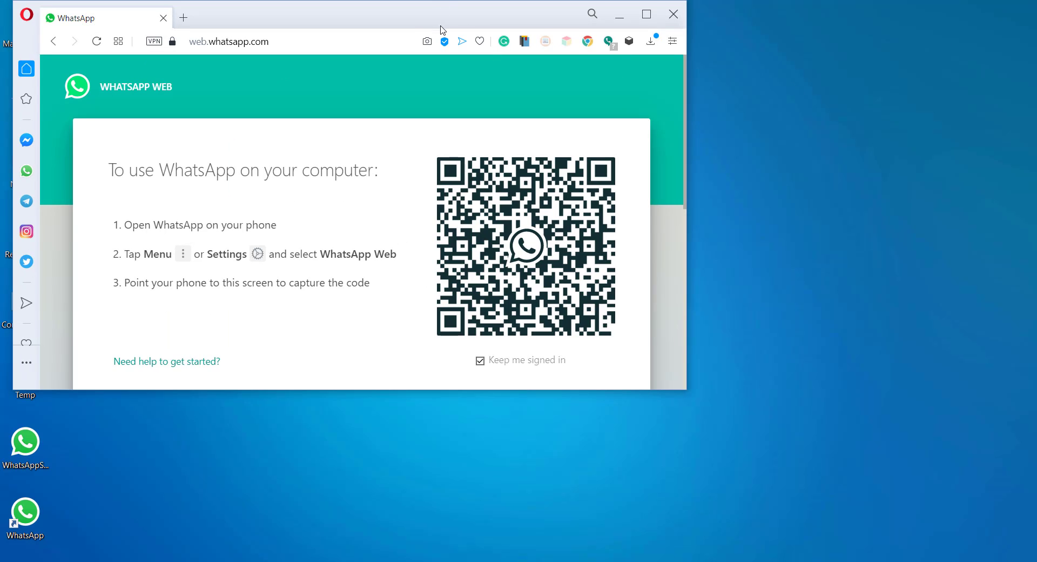
Move the browser window lower on the desktop and enlarge it slightly, keeping the space beside it free for the phone
{"action": "left_click_drag", "start_coordinate": [440, 30], "coordinate": [441, 69]}
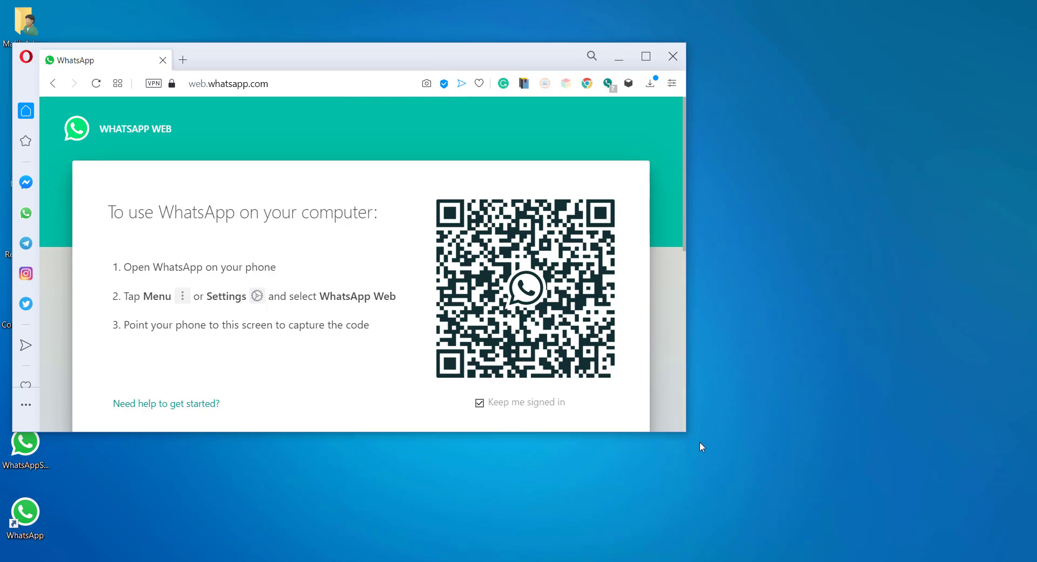
{"action": "left_click_drag", "start_coordinate": [683, 432], "coordinate": [702, 514]}
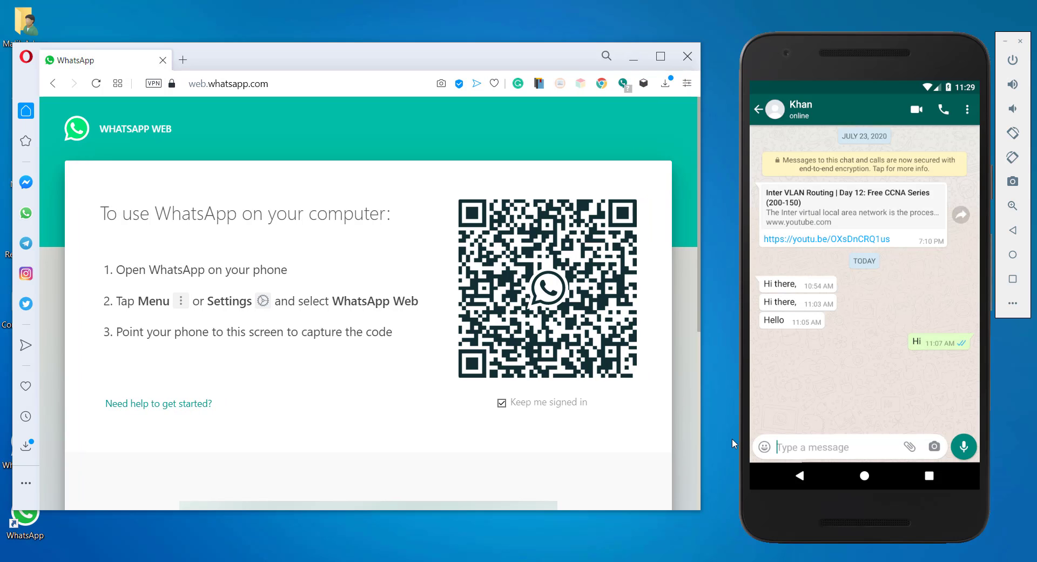
Link WhatsApp Web by scanning the browser's QR code with the phone's WhatsApp Web scanner, and return the phone to its chat list
{"action": "left_click", "coordinate": [969, 109]}
{"action": "left_click", "coordinate": [757, 108]}
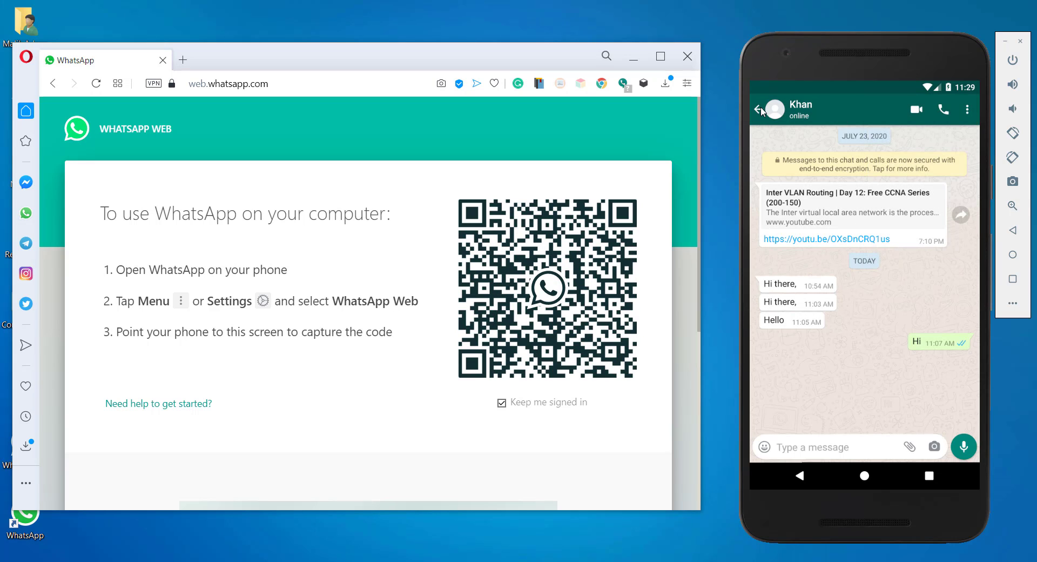
{"action": "left_click", "coordinate": [760, 109]}
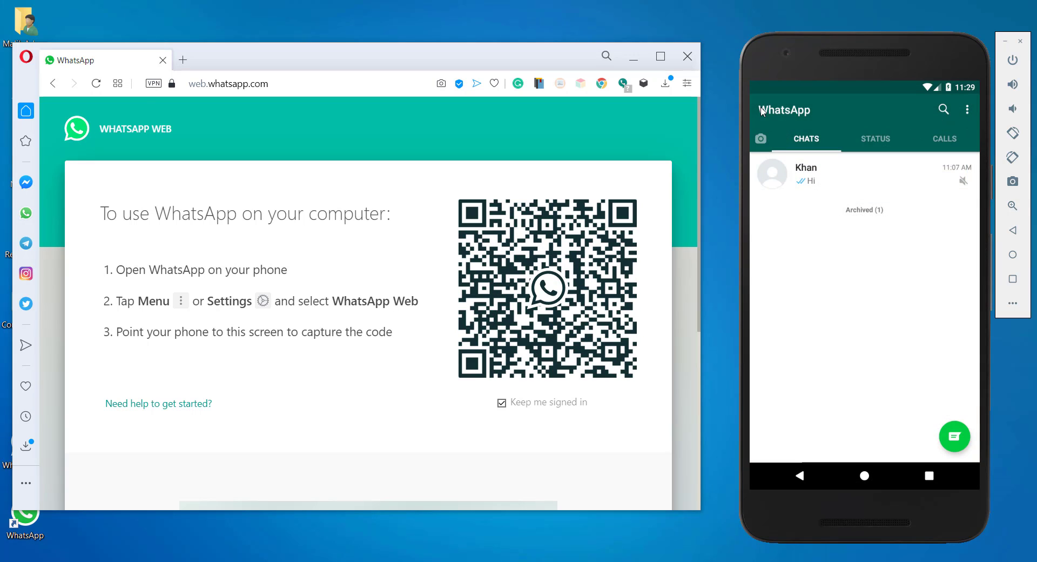
{"action": "left_click", "coordinate": [967, 111]}
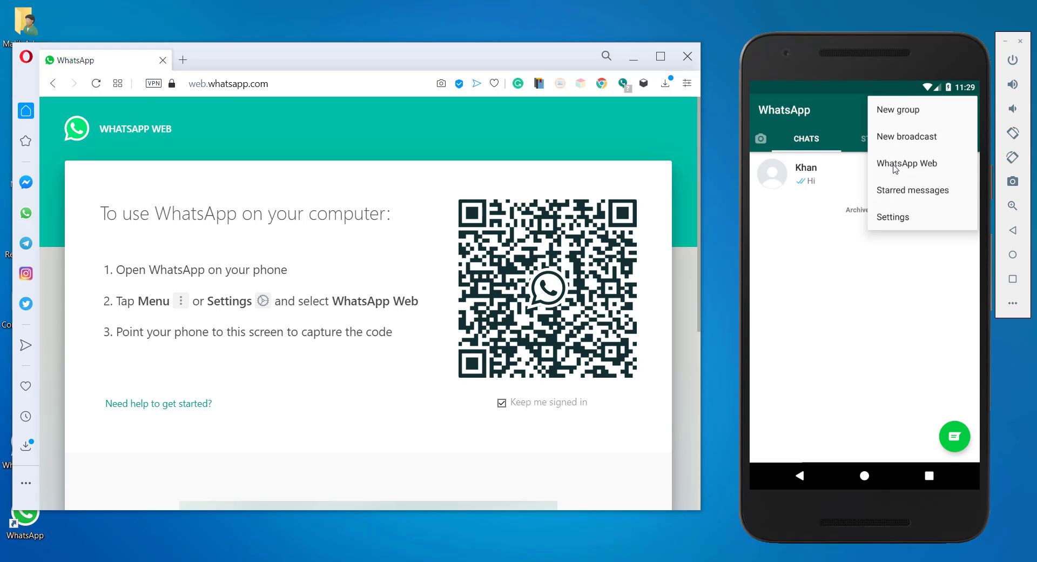
{"action": "left_click", "coordinate": [925, 165]}
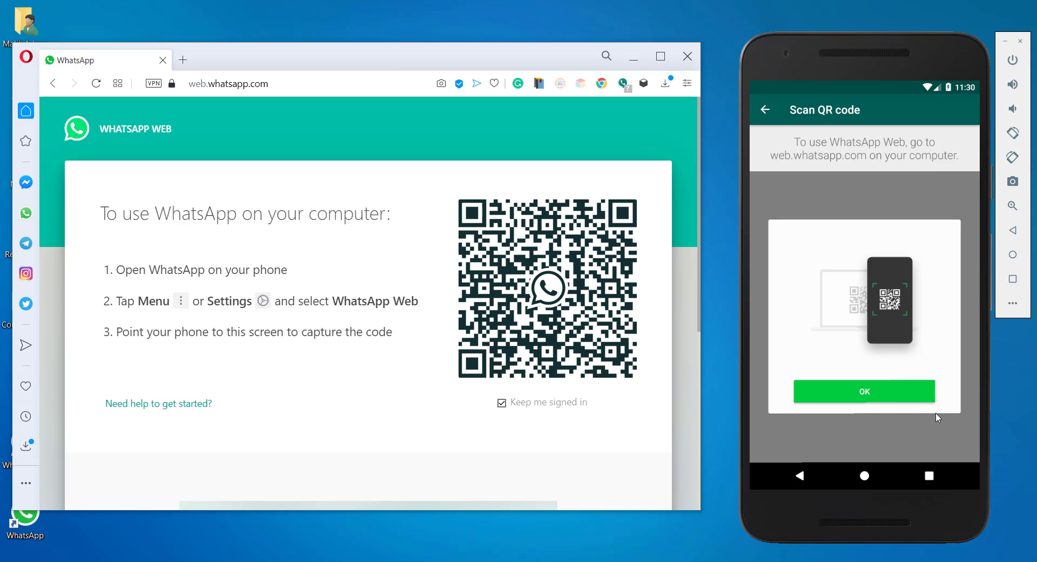
{"action": "left_click", "coordinate": [905, 393]}
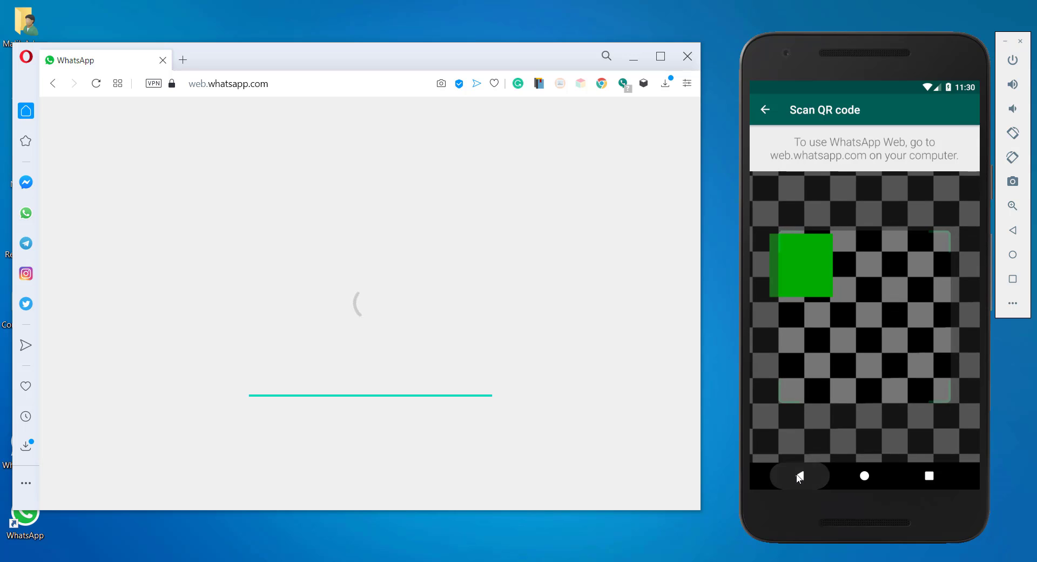
{"action": "left_click", "coordinate": [800, 476]}
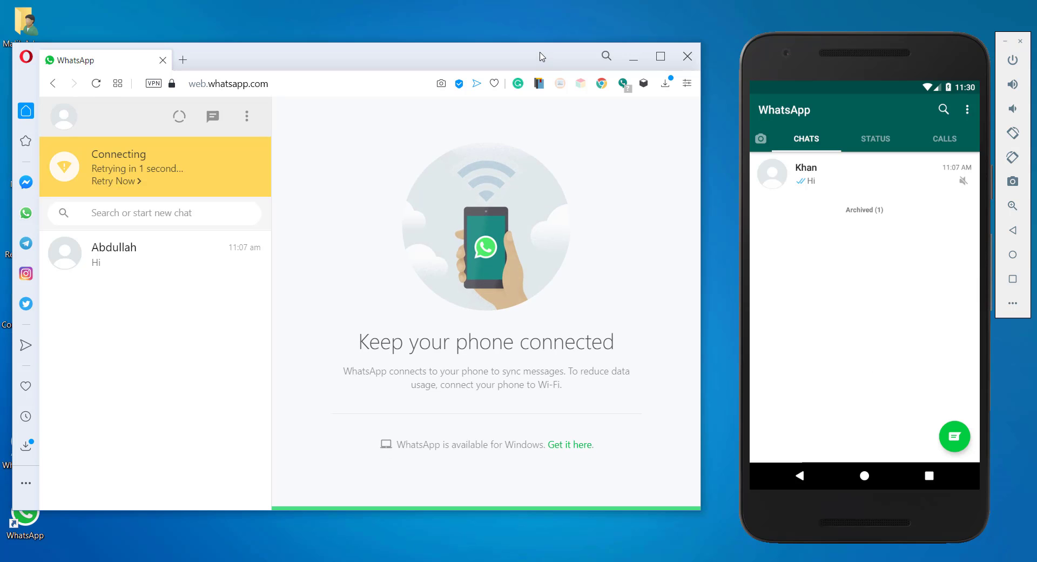
Open the only listed conversation in WhatsApp Web and its counterpart on the phone, and enter the message "Hi"
{"action": "left_click_drag", "start_coordinate": [543, 56], "coordinate": [544, 56]}
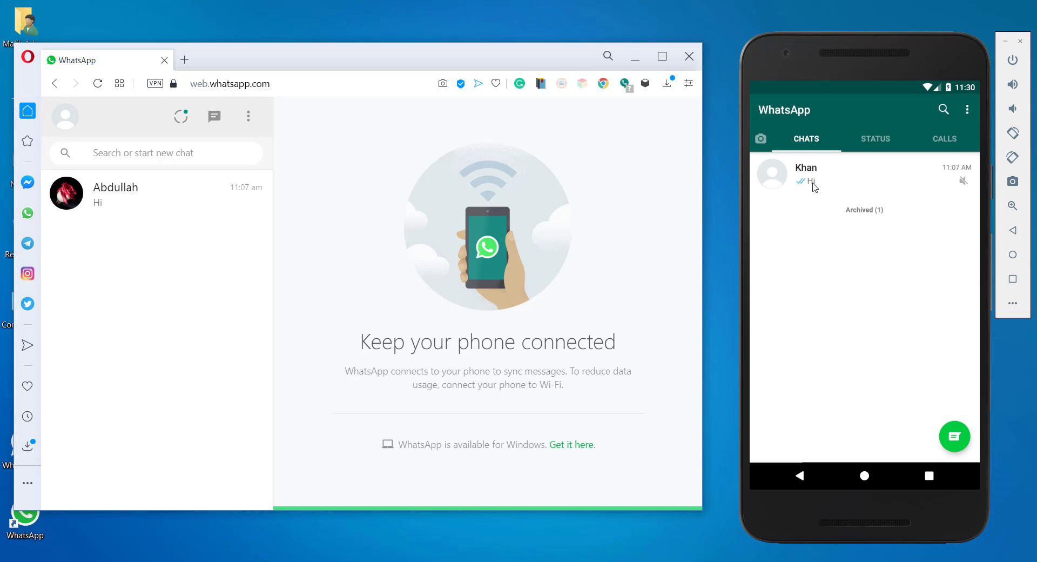
{"action": "left_click", "coordinate": [170, 210]}
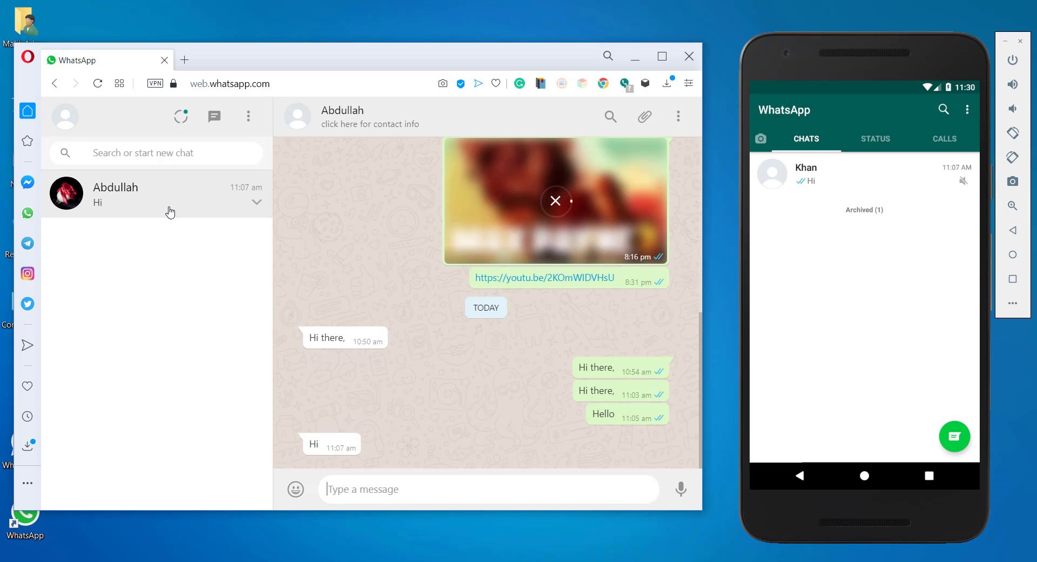
{"action": "left_click", "coordinate": [864, 190]}
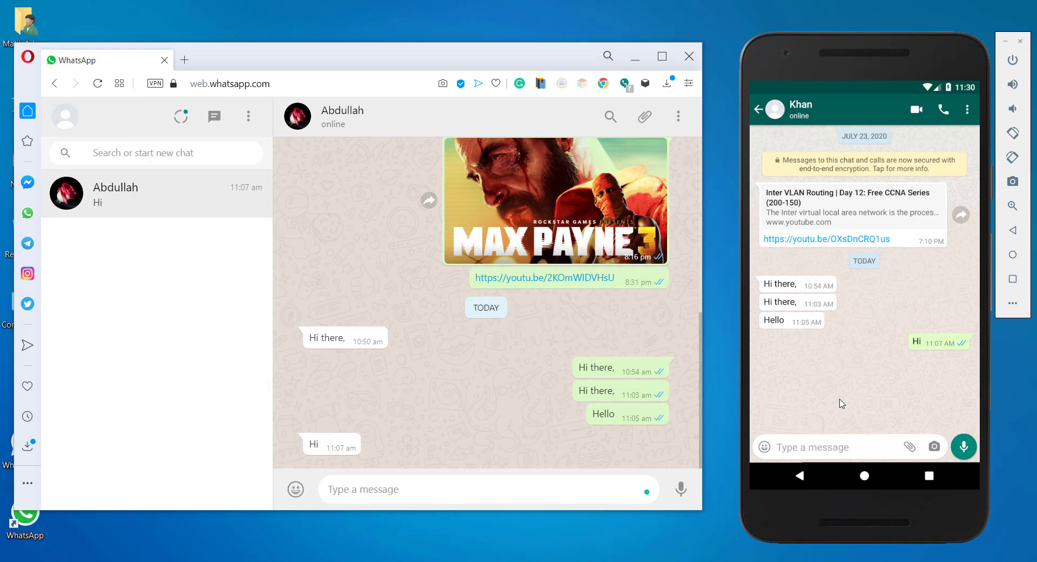
{"action": "type", "text": "Hi"}
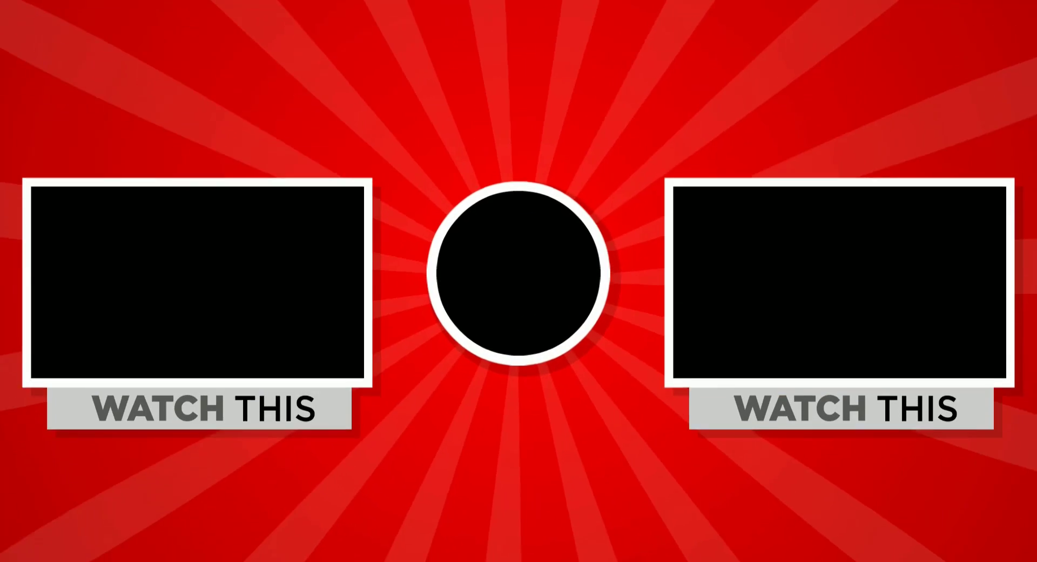